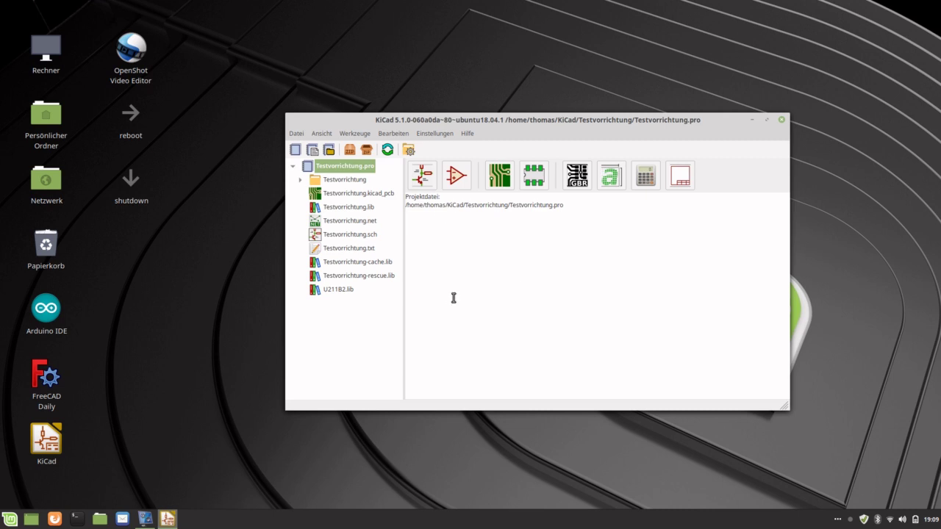
- View the project's files in the file manager, and look through the KiCad folder in the home directory
click(408, 151)
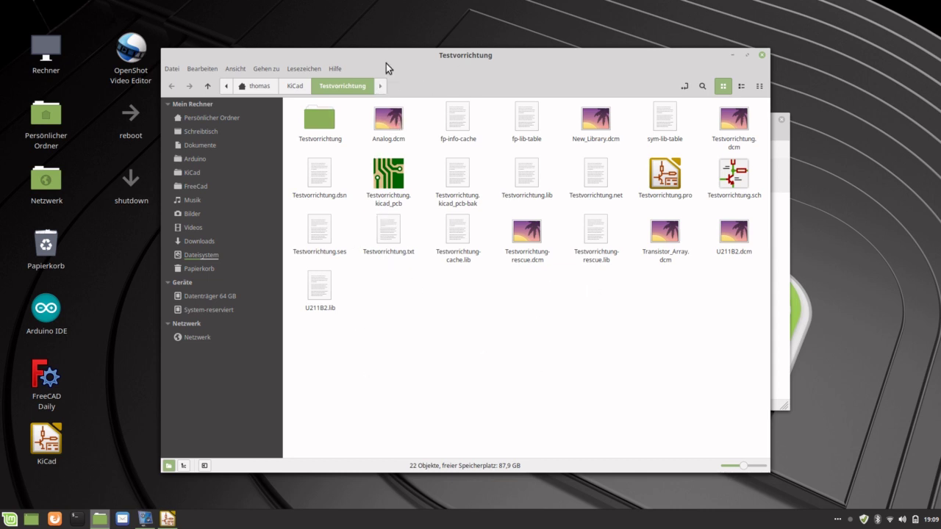
click(763, 56)
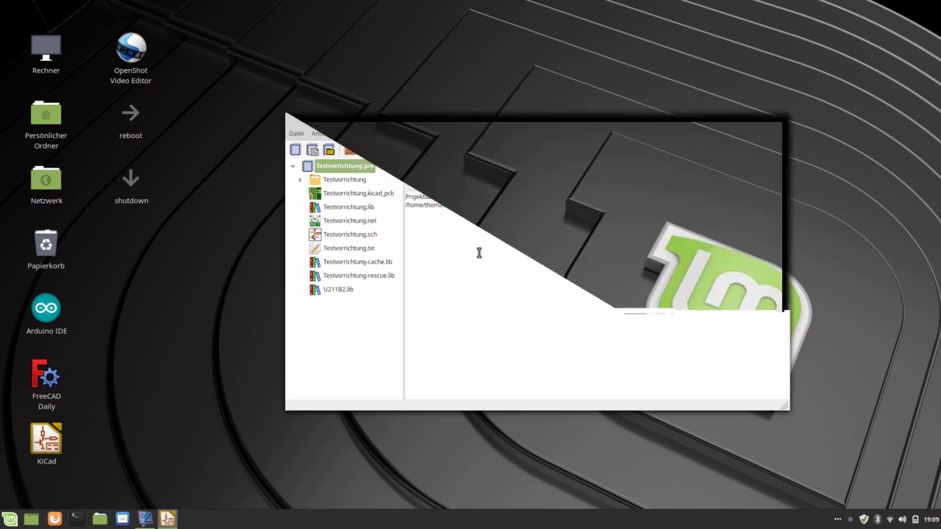
double_click(57, 135)
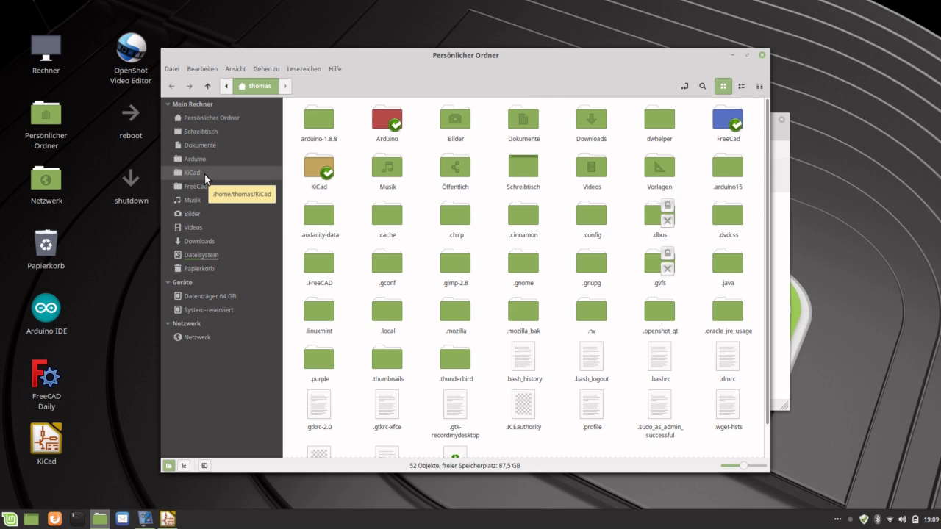
click(204, 174)
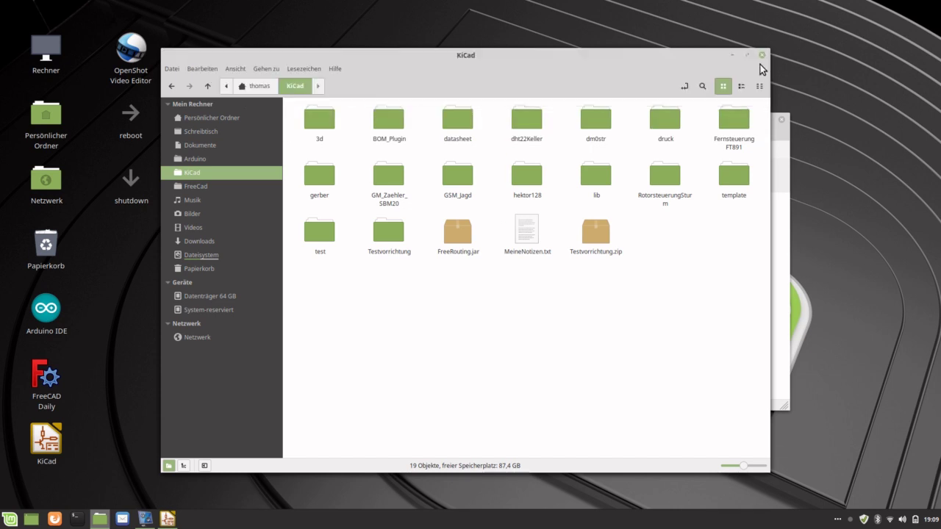
click(761, 55)
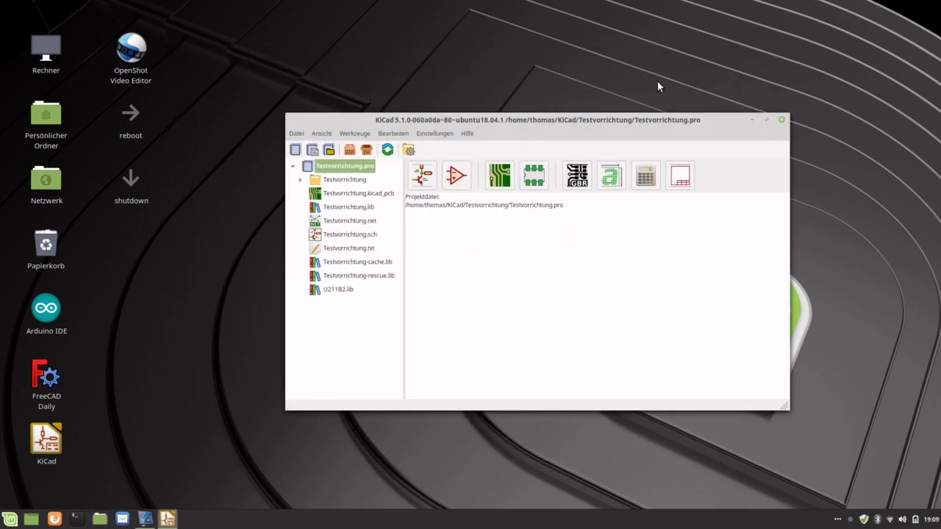
- Review the global footprint libraries through the last entry and the library folder chooser, leaving the list as it is
click(433, 135)
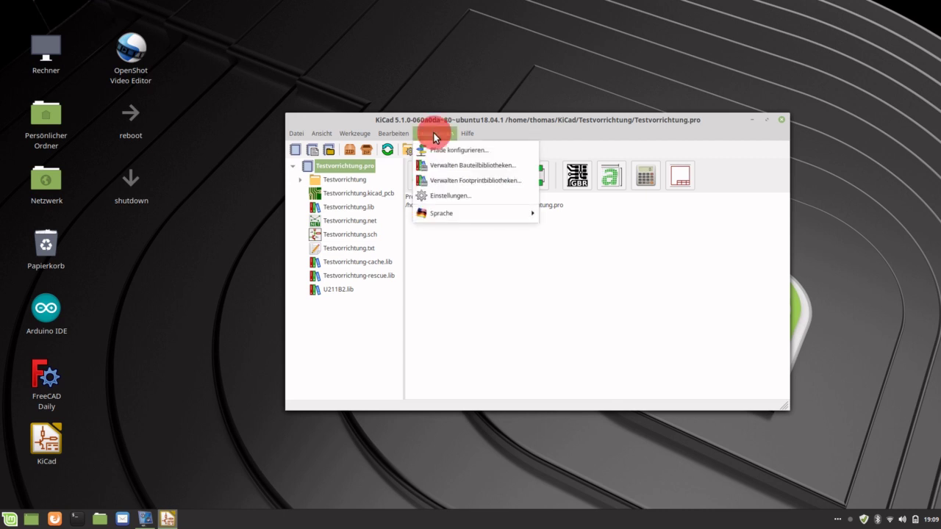
click(440, 180)
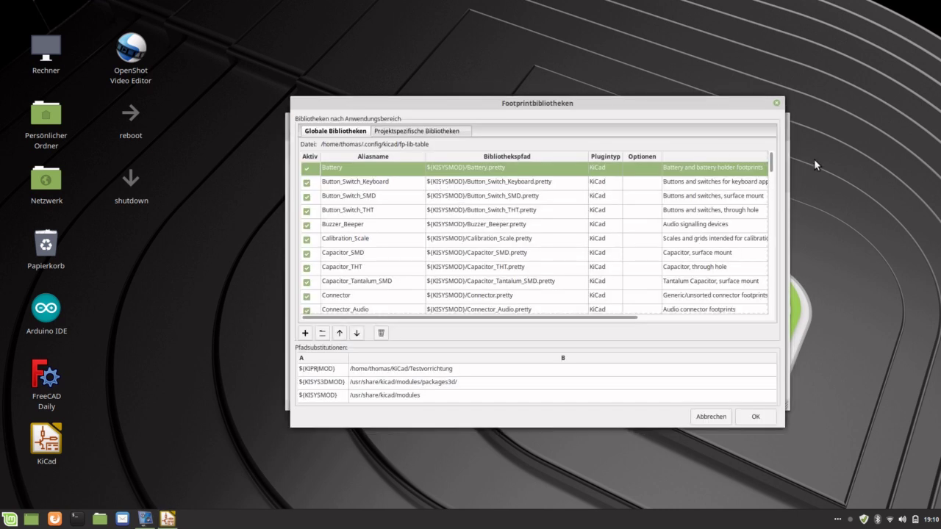
drag(770, 162, 764, 325)
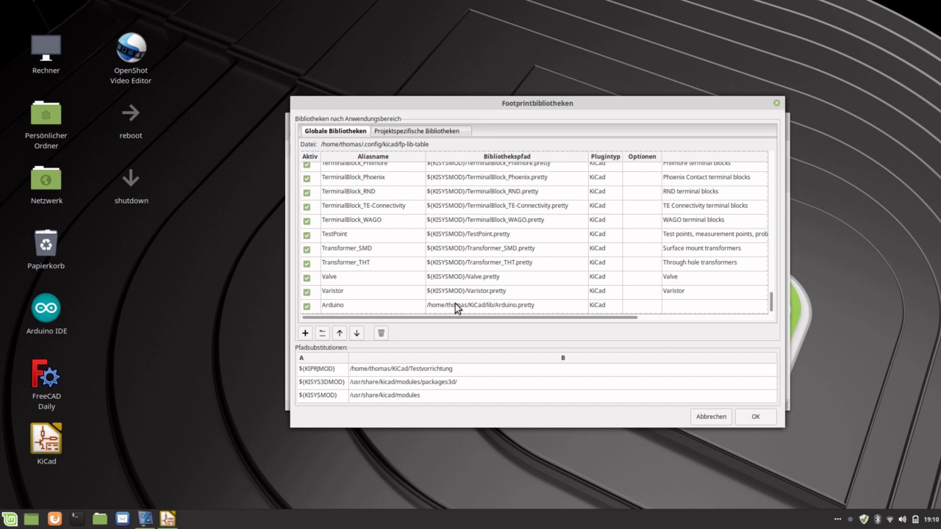
click(321, 334)
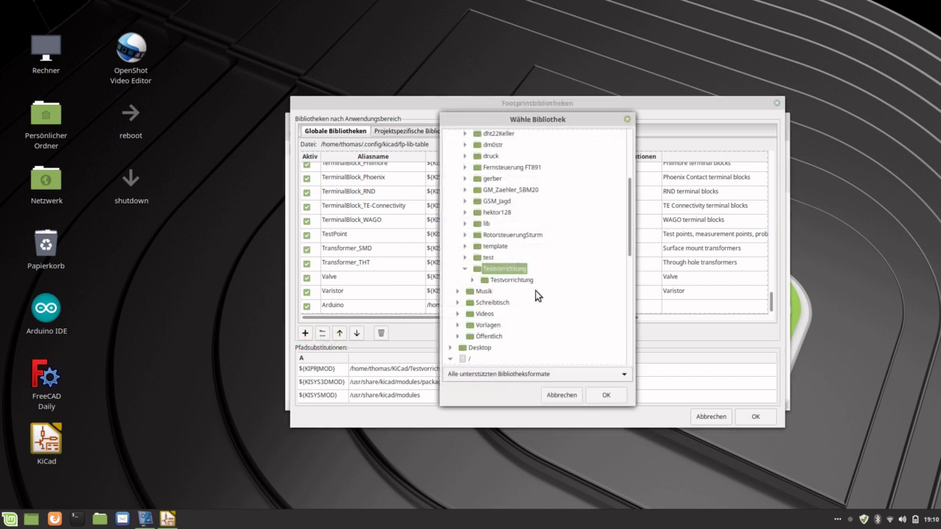
click(562, 395)
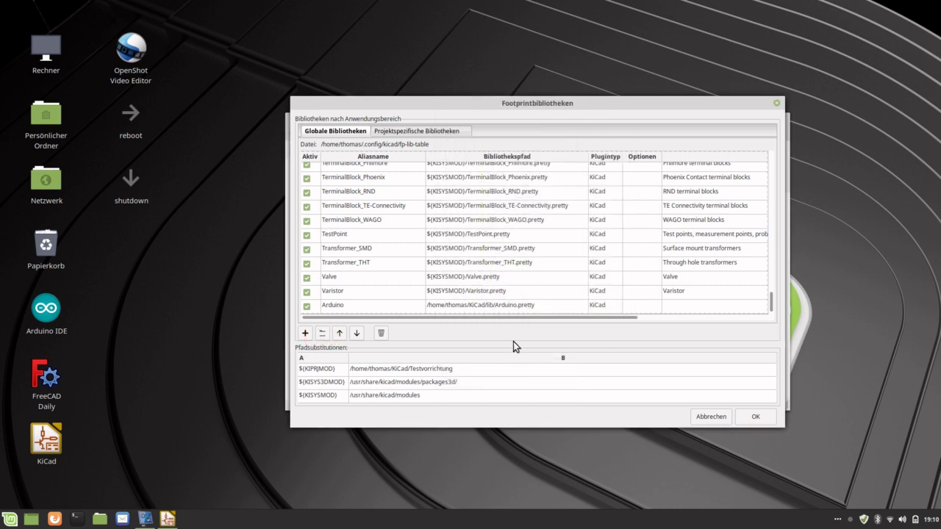
click(702, 417)
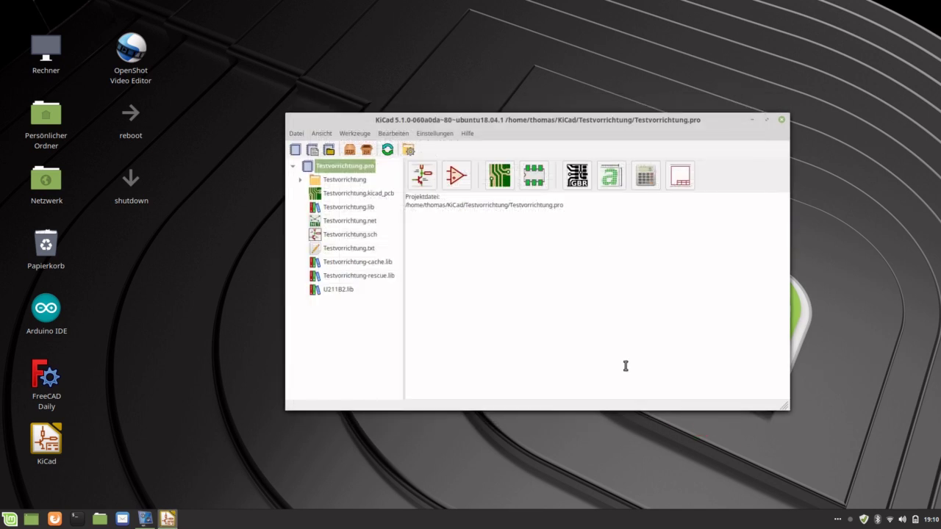
- Review the project manager's general settings, including the text editor selection, and its keyboard shortcuts
click(435, 133)
click(447, 197)
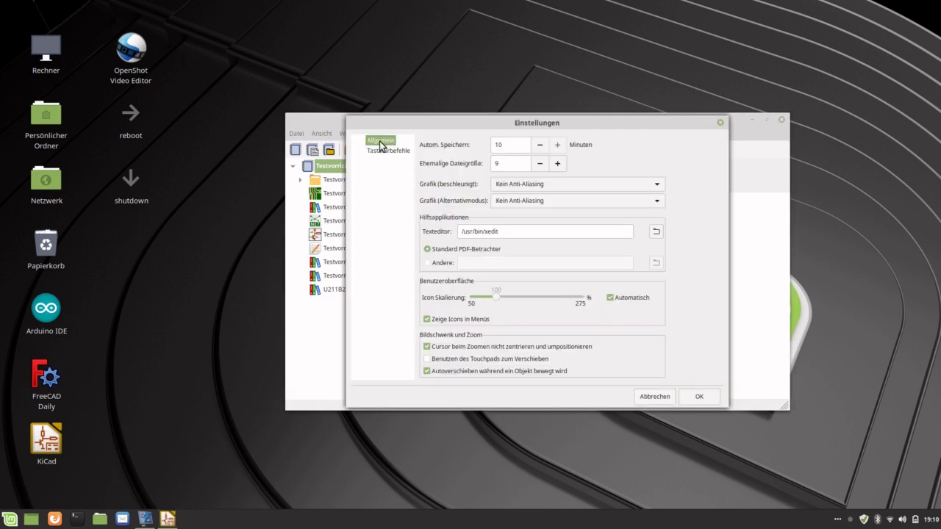
double_click(517, 143)
click(522, 145)
click(656, 232)
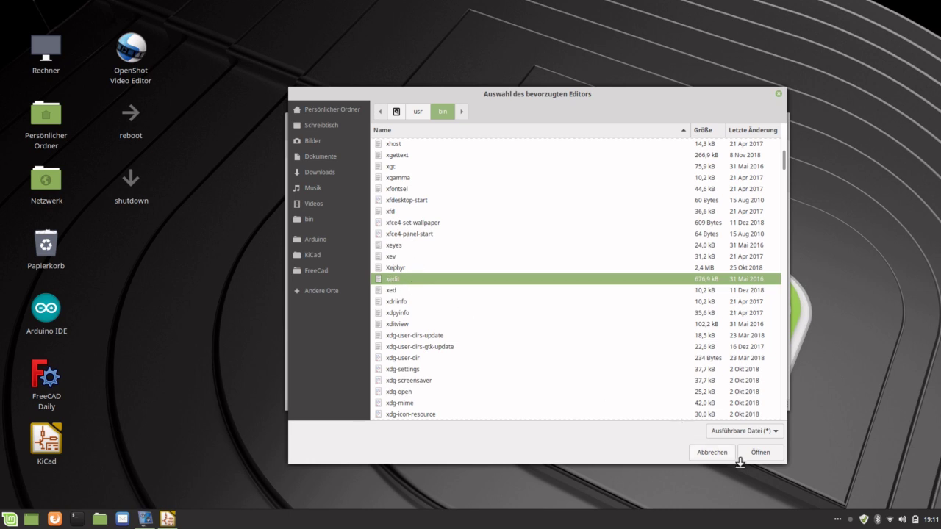
click(712, 452)
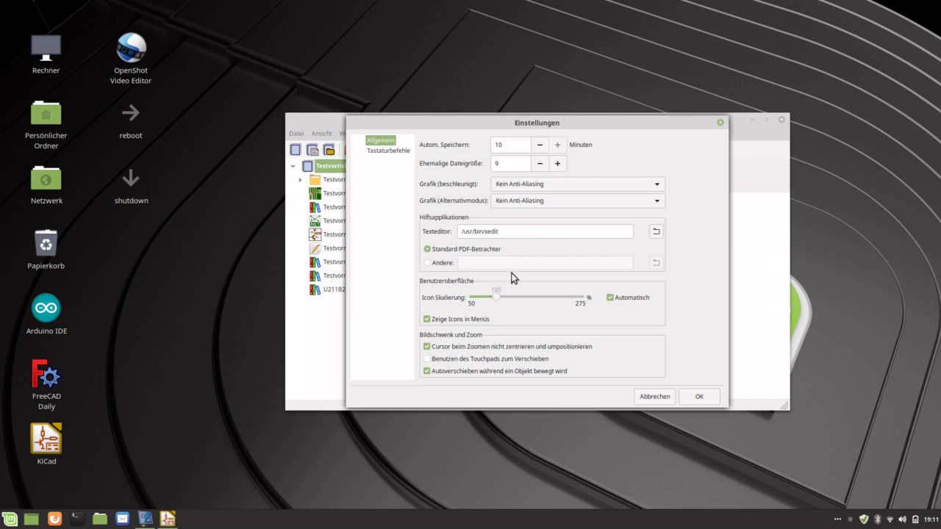
click(401, 154)
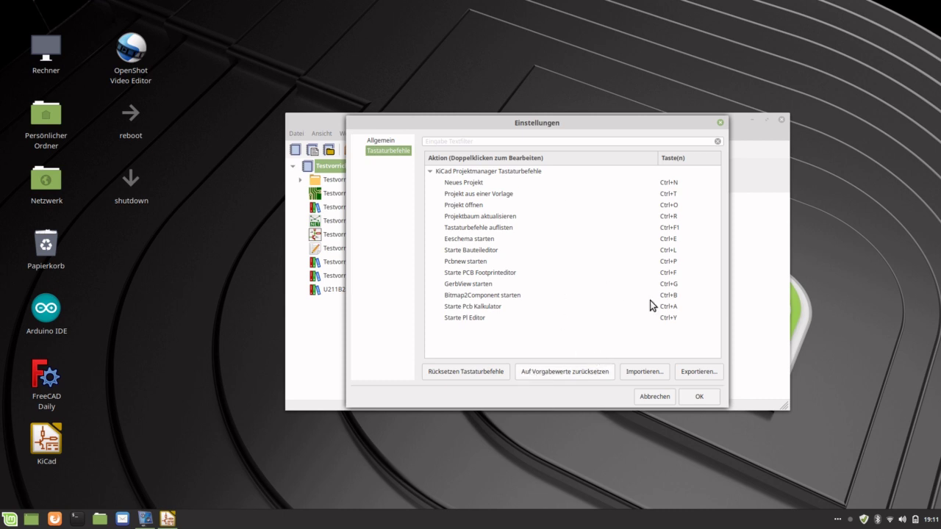
click(691, 397)
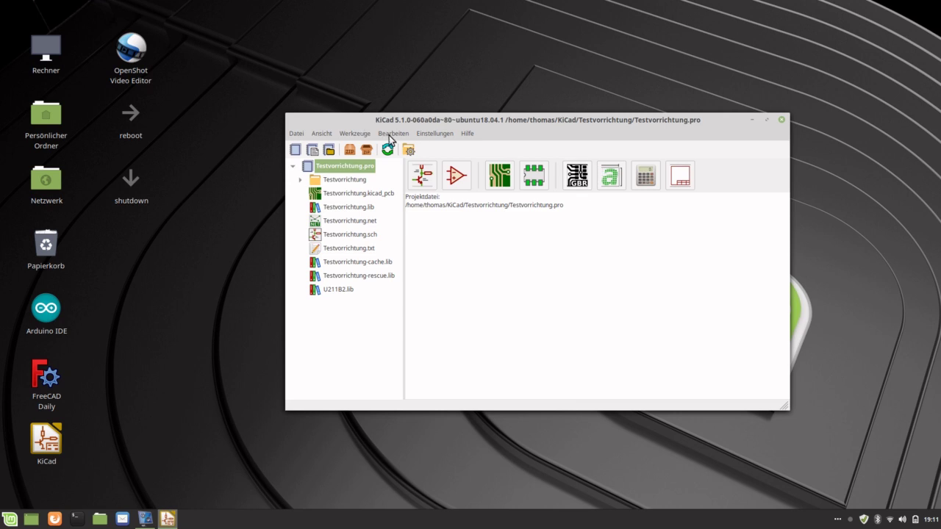
- Launch the configured text editor from the project manager and close it again
click(391, 134)
click(390, 152)
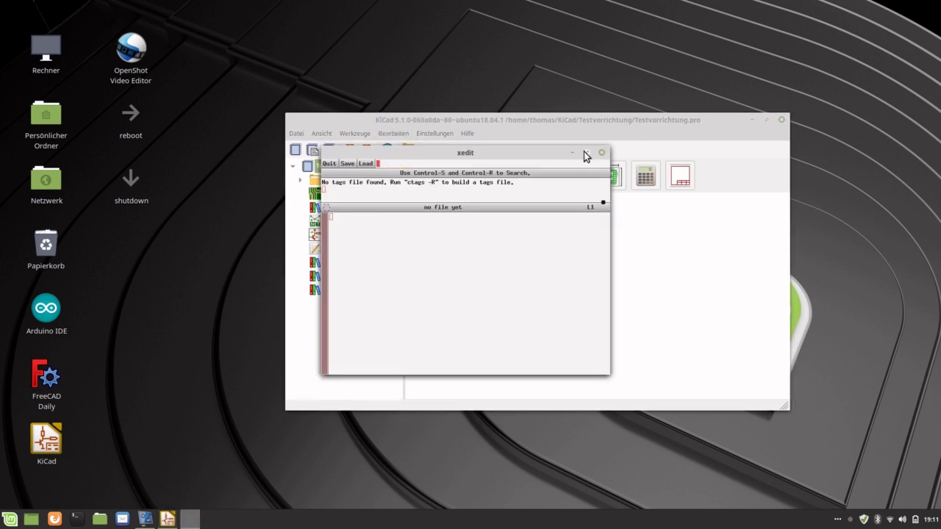
click(602, 153)
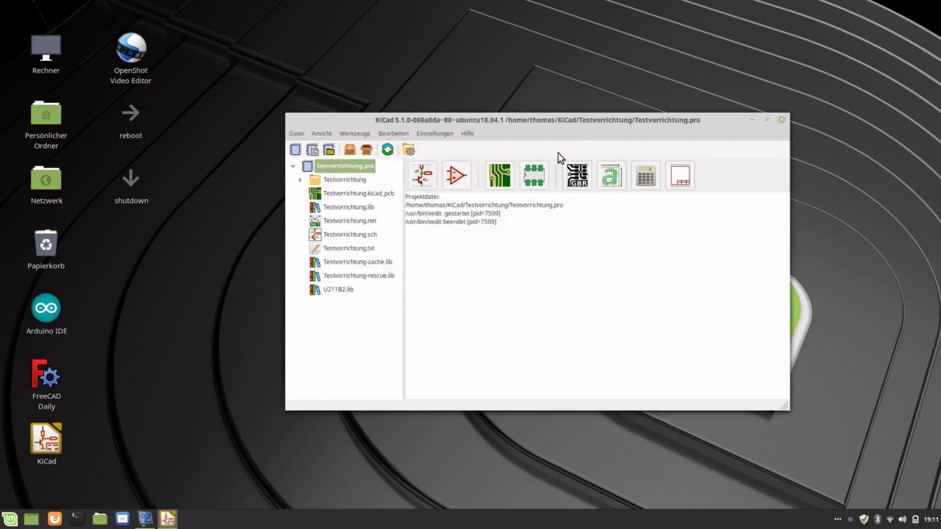
click(439, 134)
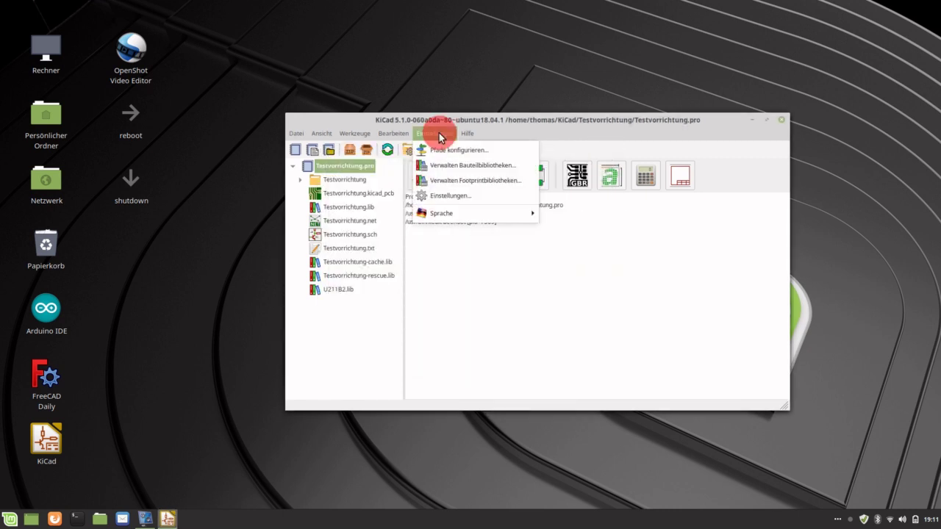
mouse_move(457, 135)
mouse_move(393, 135)
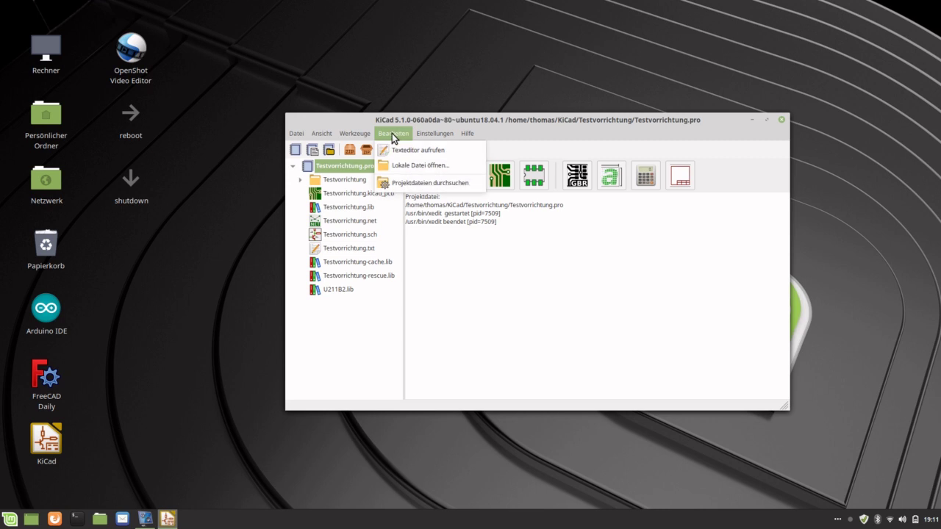
mouse_move(354, 134)
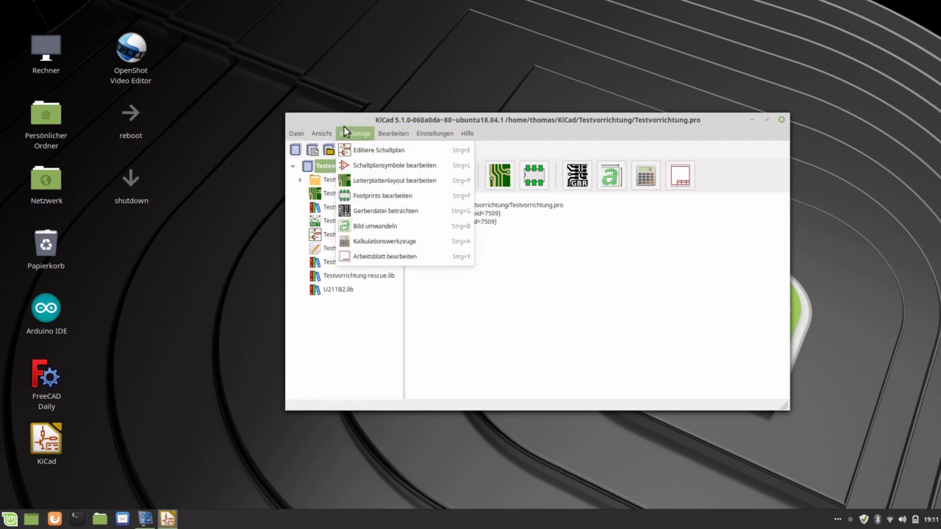
mouse_move(324, 137)
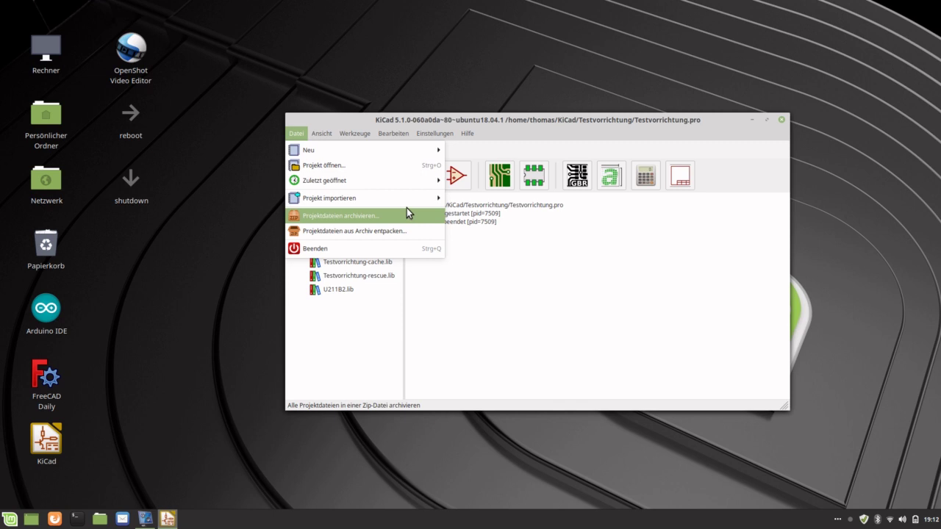
mouse_move(422, 203)
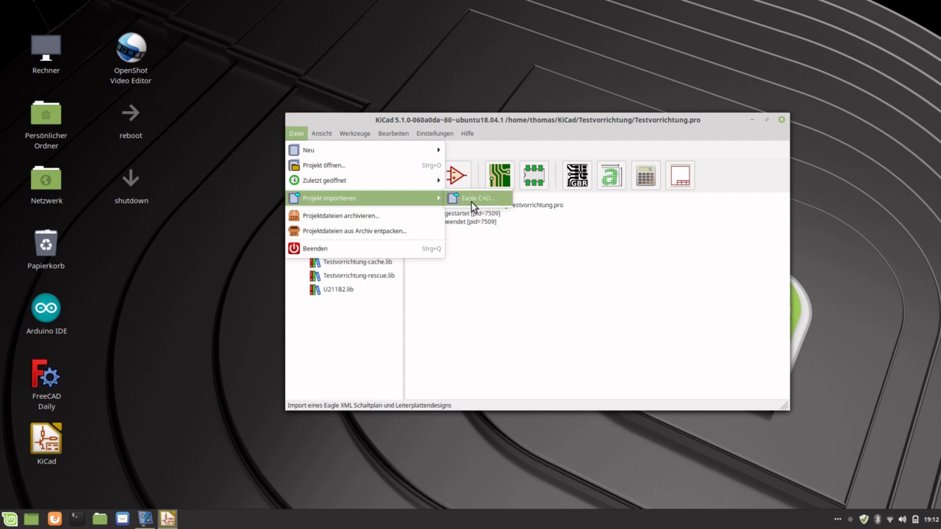
click(499, 333)
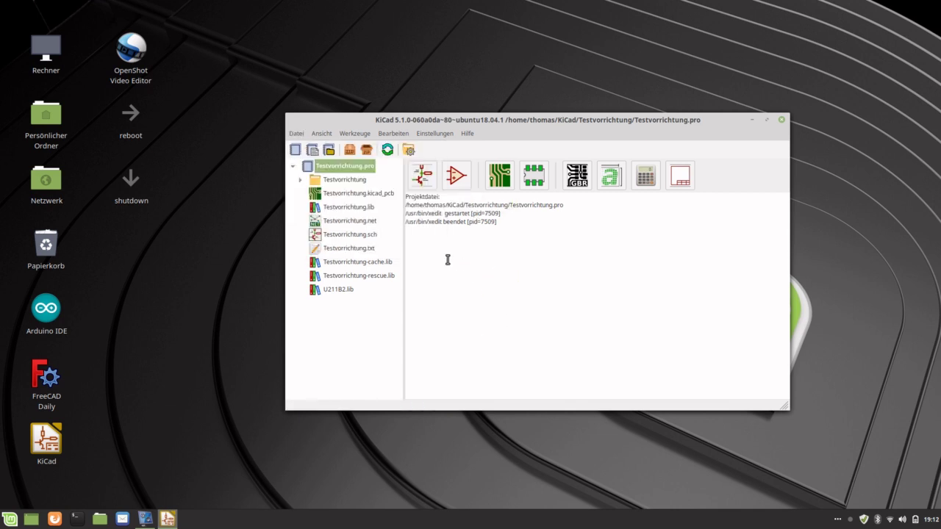
- Open the Testvorrichtung project's board layout in Pcbnew
click(499, 177)
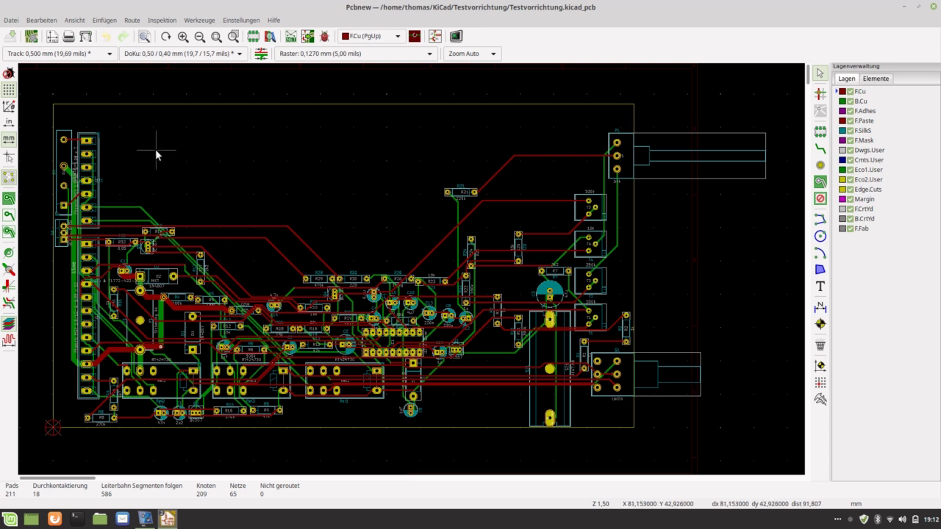
click(40, 20)
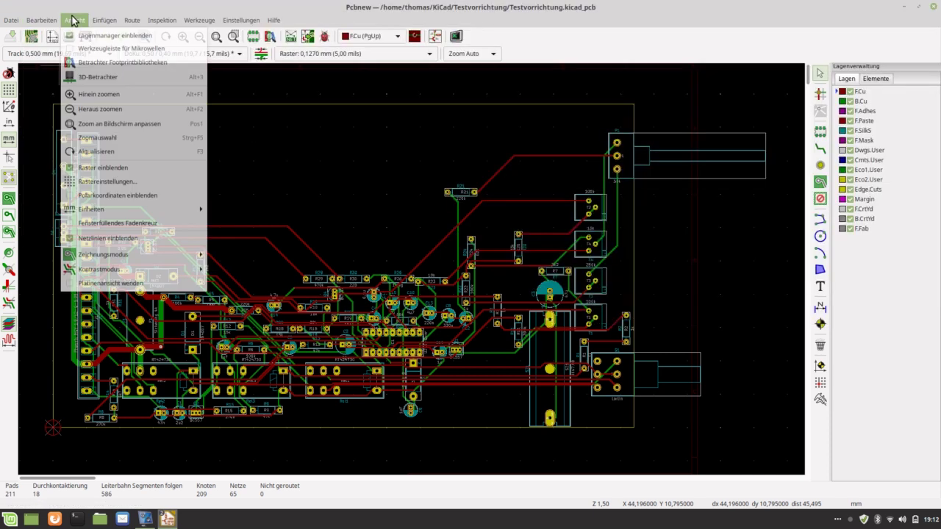
click(77, 20)
click(75, 20)
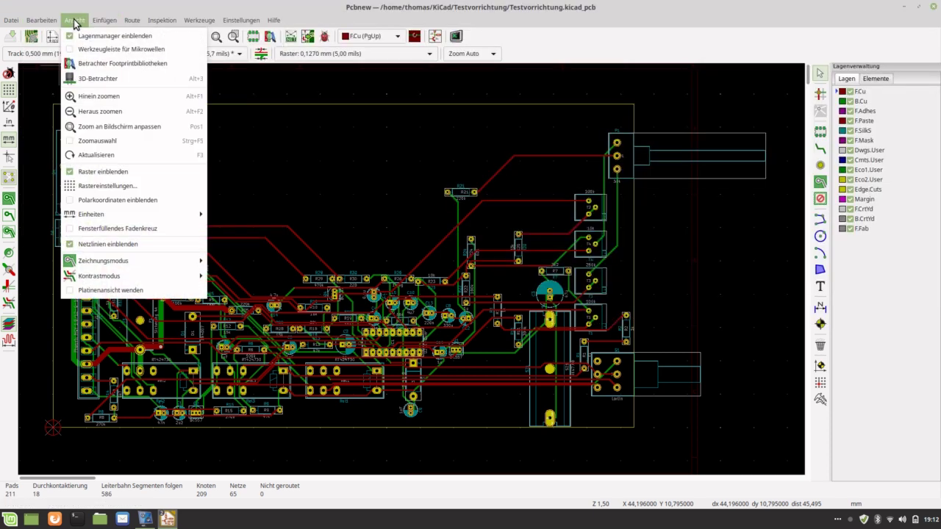
mouse_move(40, 19)
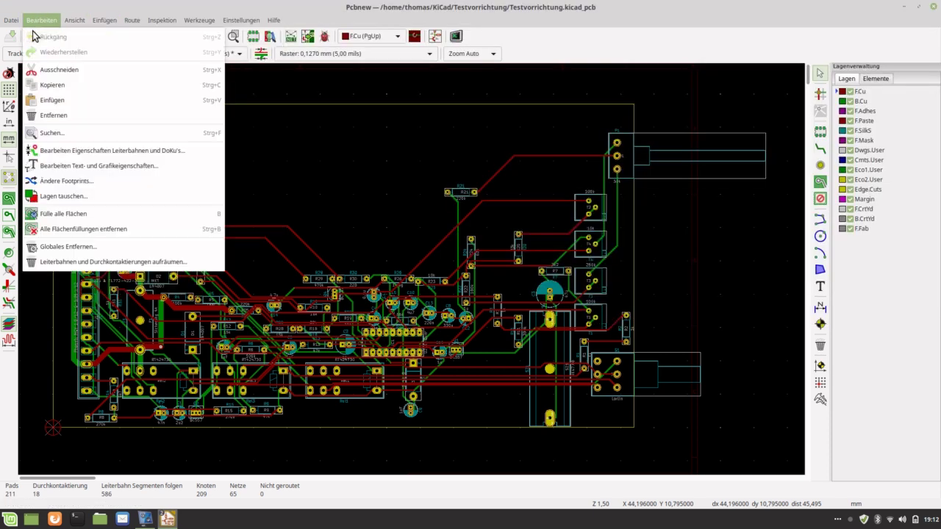
click(301, 191)
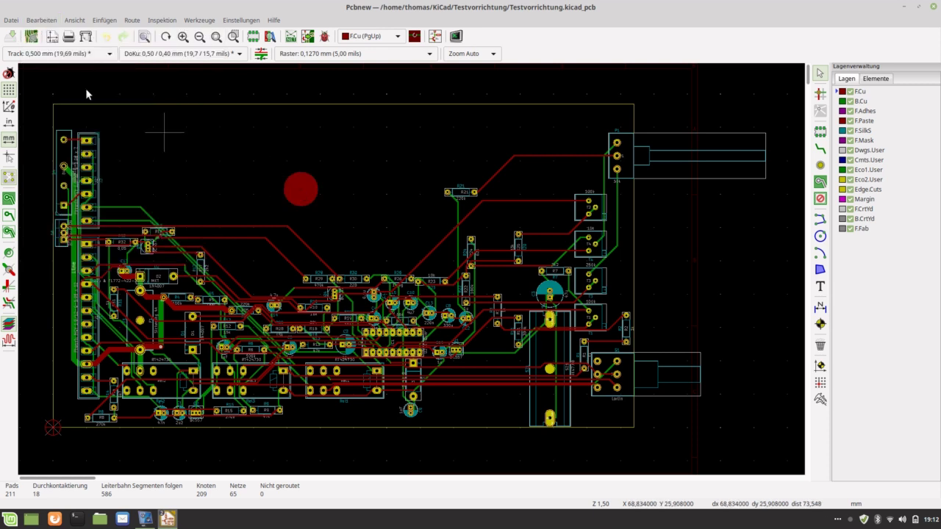
- In the board setup, apply the layer preset "Zwei Lagen, Bauteile auf Ober- und Unterseite"
click(32, 37)
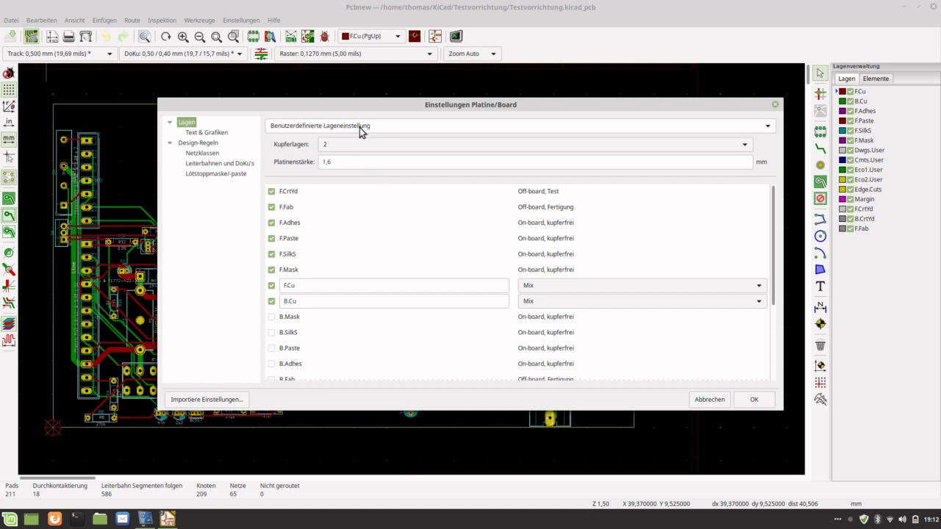
click(359, 127)
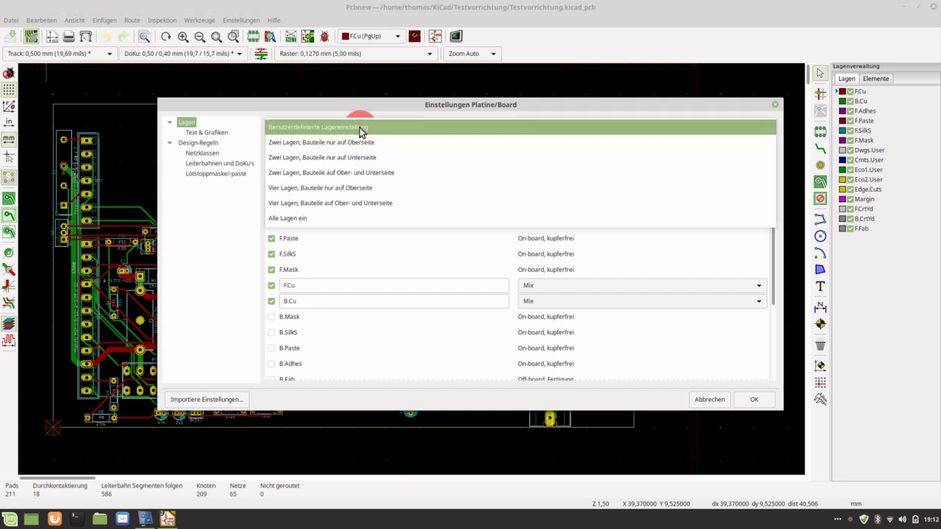
click(361, 172)
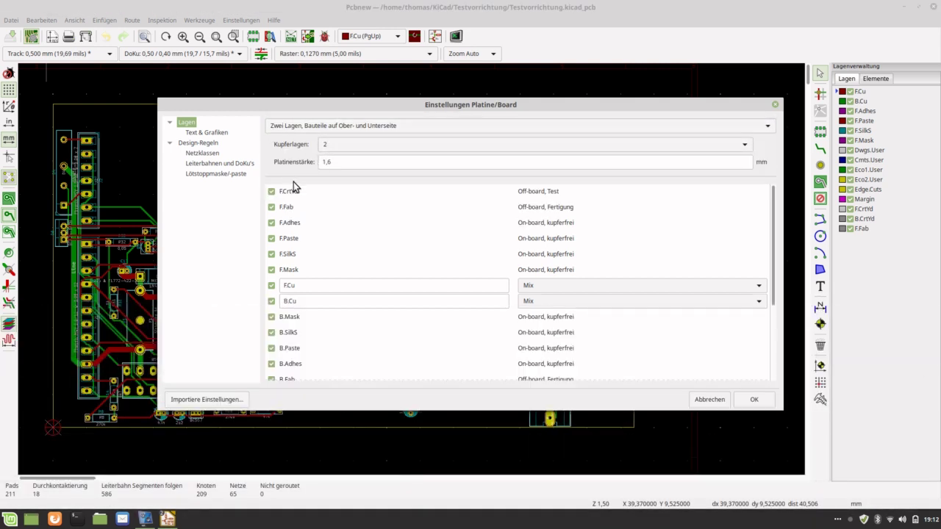
click(328, 161)
key(BackSpace)
key(BackSpace)
- Try Signal as the F.Cu copper layer's type and set it back to Mix
click(605, 287)
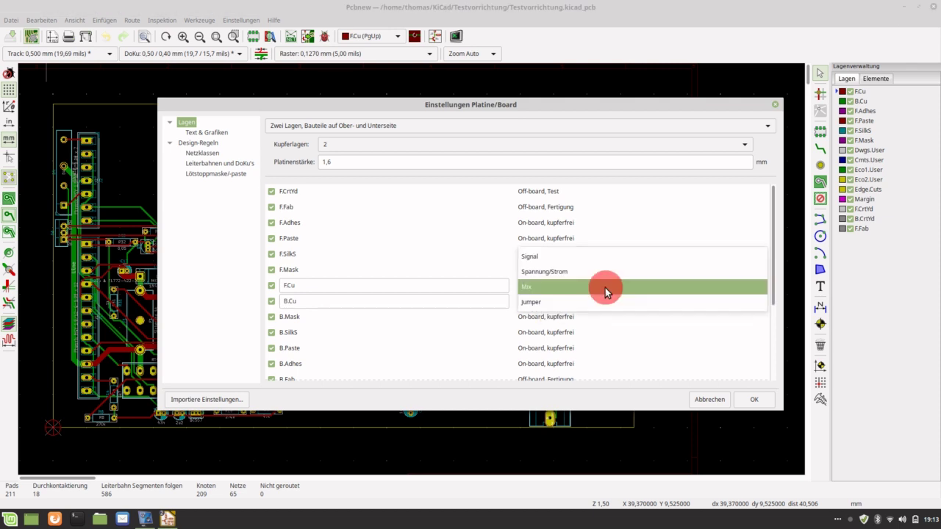
click(601, 256)
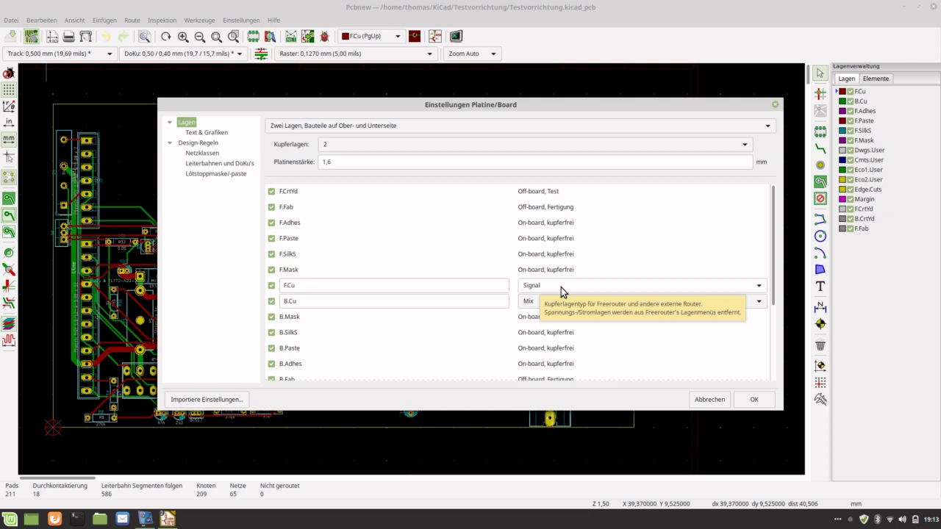
click(560, 287)
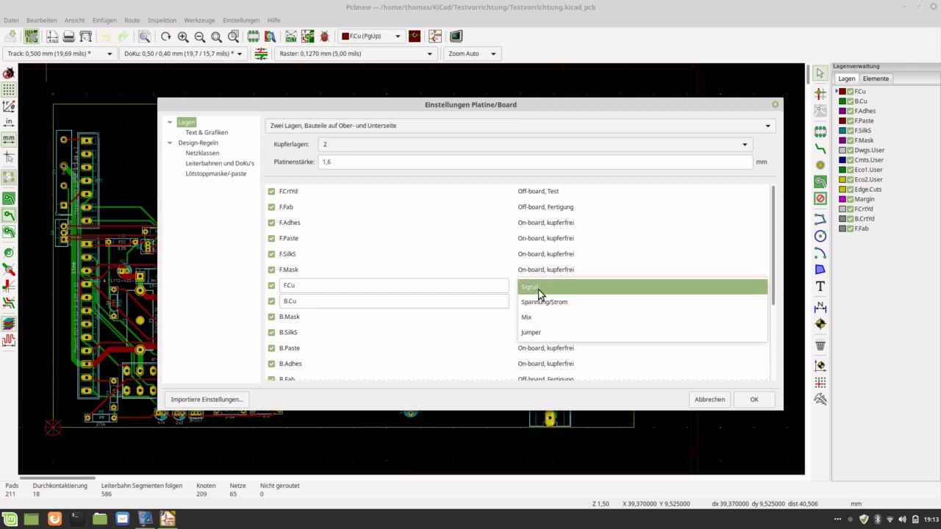
click(539, 288)
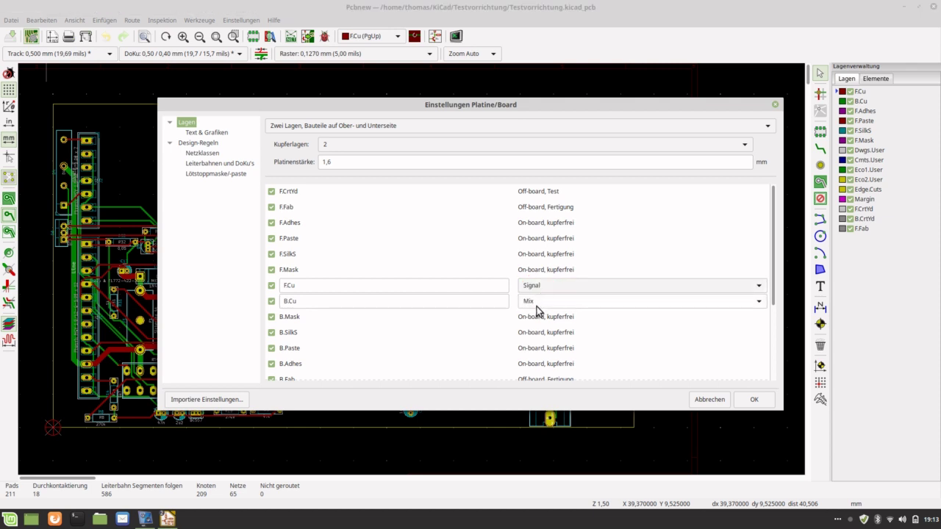
click(539, 288)
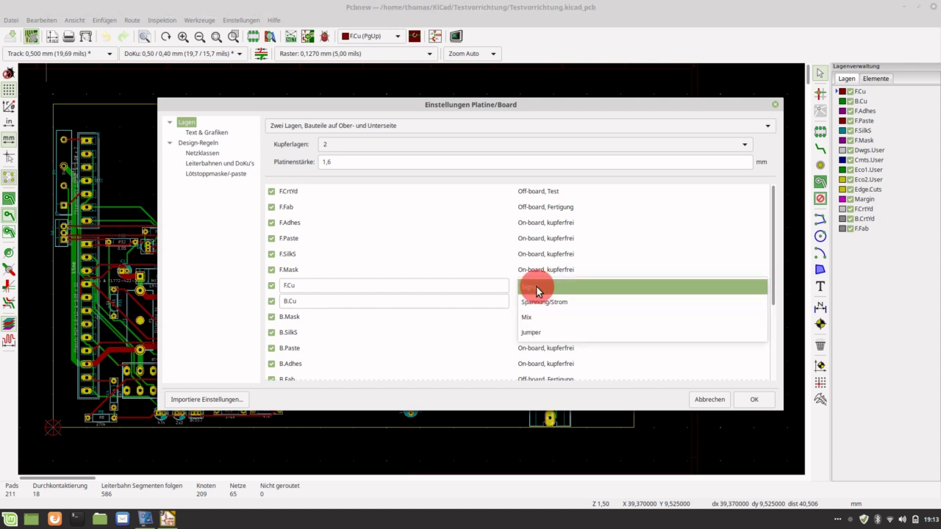
click(539, 317)
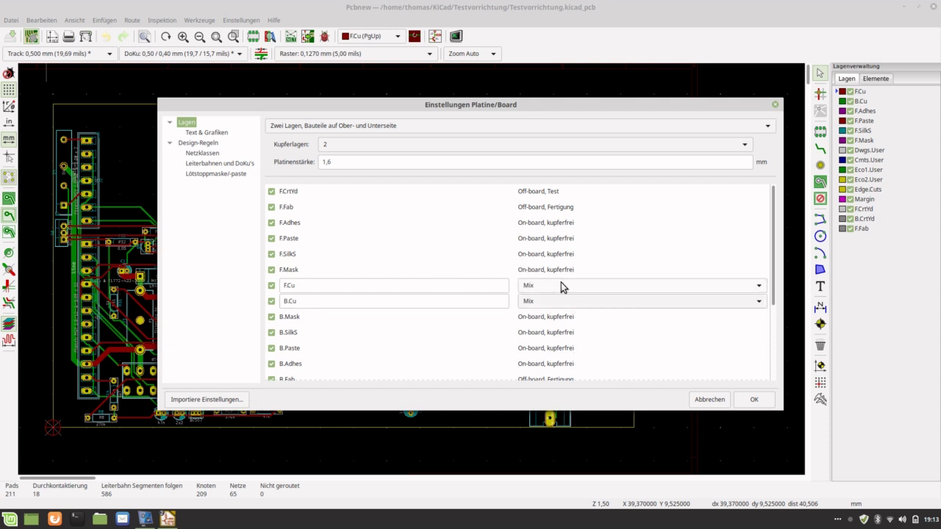
- Show the board setup's default values for new text and graphics
click(212, 133)
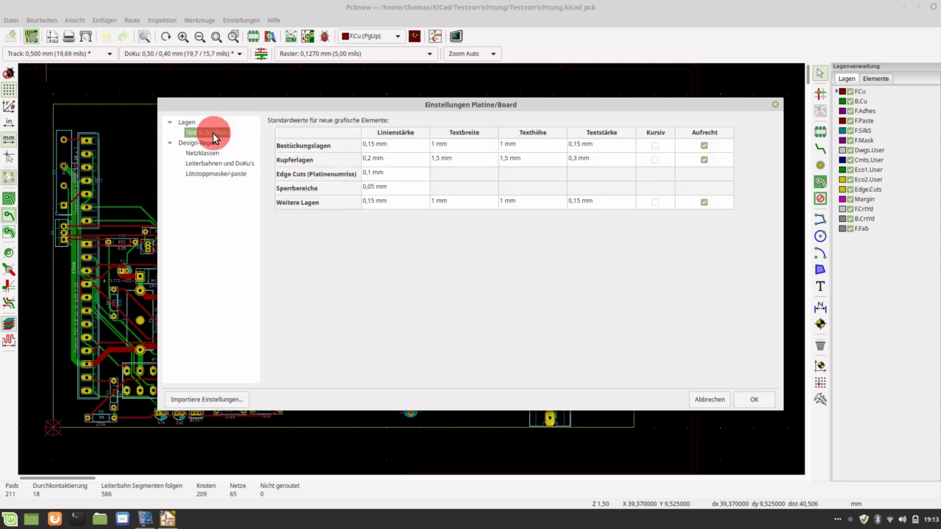